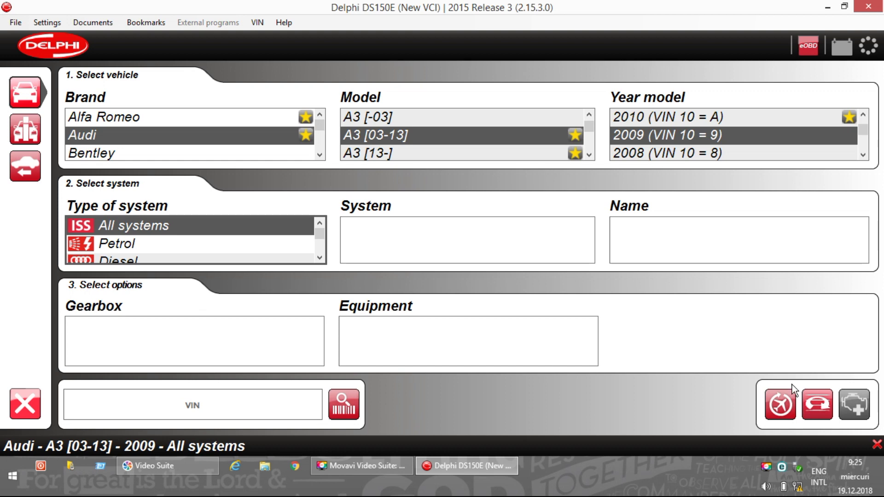
# Run the Intelligent System Scan on all systems with the engine set to Petrol and the ignition on
pyautogui.click(819, 405)
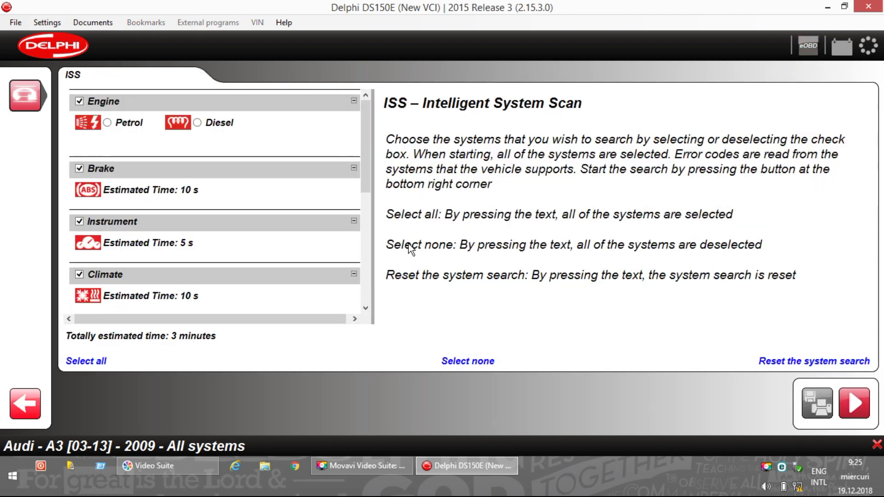
pyautogui.click(107, 123)
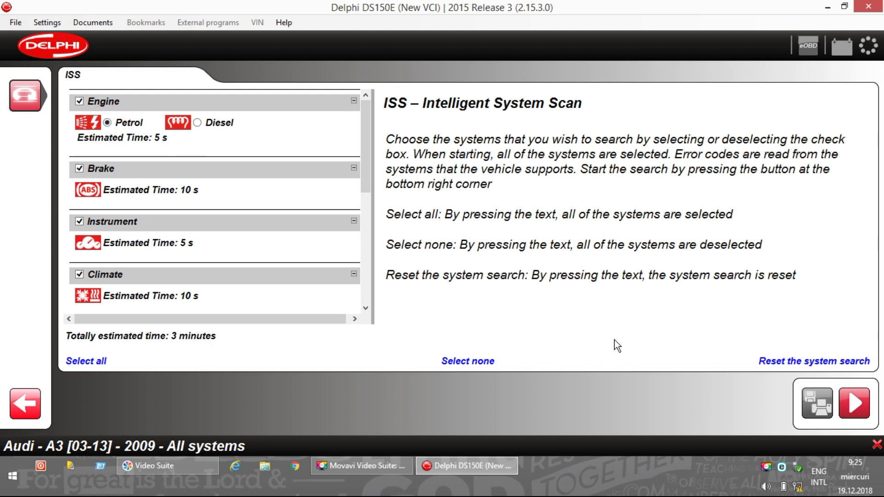
pyautogui.click(858, 405)
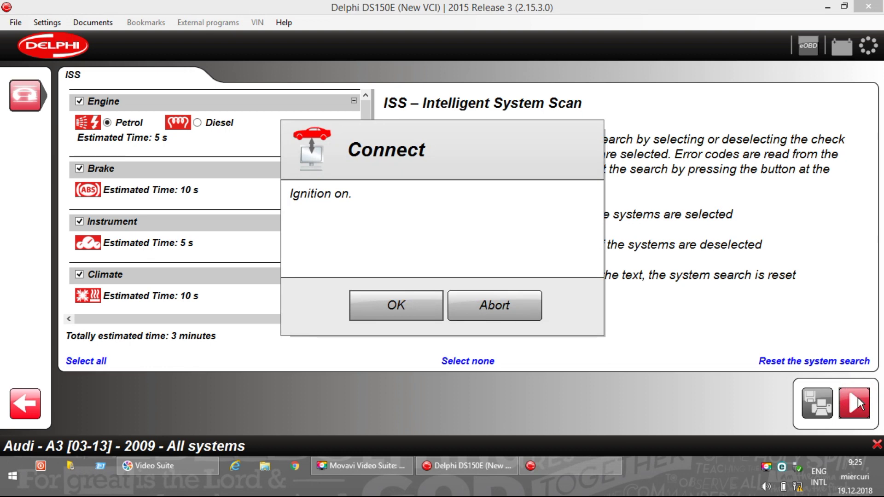
pyautogui.click(421, 316)
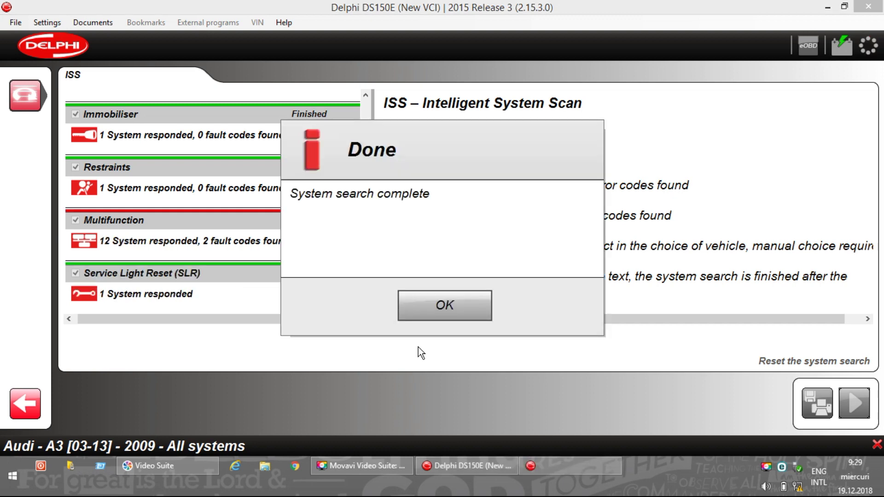
pyautogui.click(432, 308)
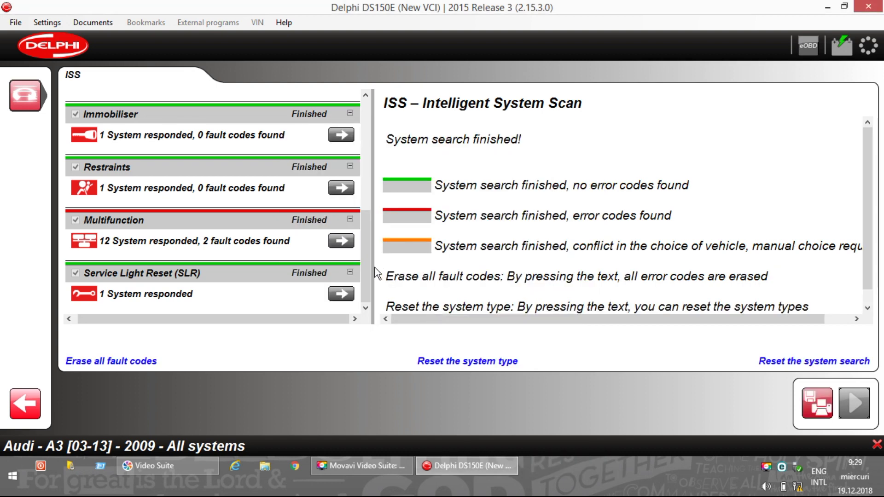
# Create the scan report with BSE 1.6L - Simos - MT/AT, ESP (Electronic Stability Program) - Mark 60 EC and Steering assistance - Generation 2
pyautogui.scroll(1, 368, 264)
pyautogui.moveTo(368, 265)
pyautogui.mouseDown()
pyautogui.moveTo(368, 151)
pyautogui.moveTo(366, 279)
pyautogui.mouseUp()
pyautogui.click(822, 411)
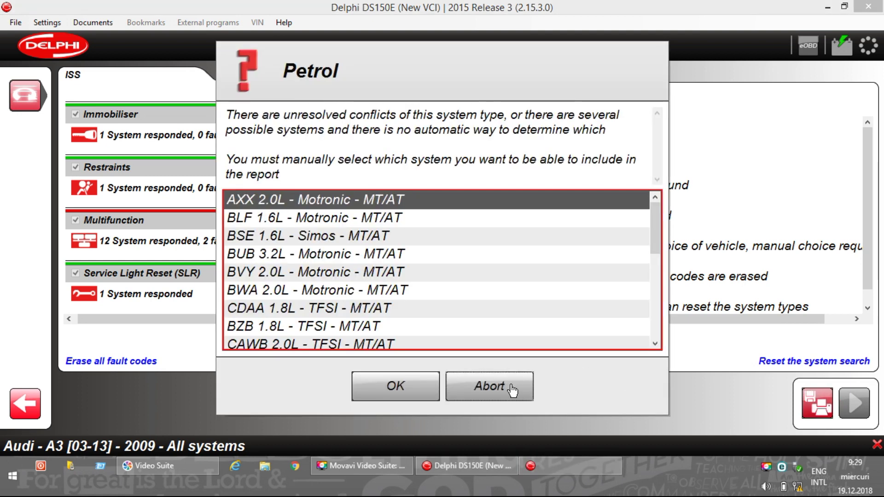
pyautogui.click(341, 235)
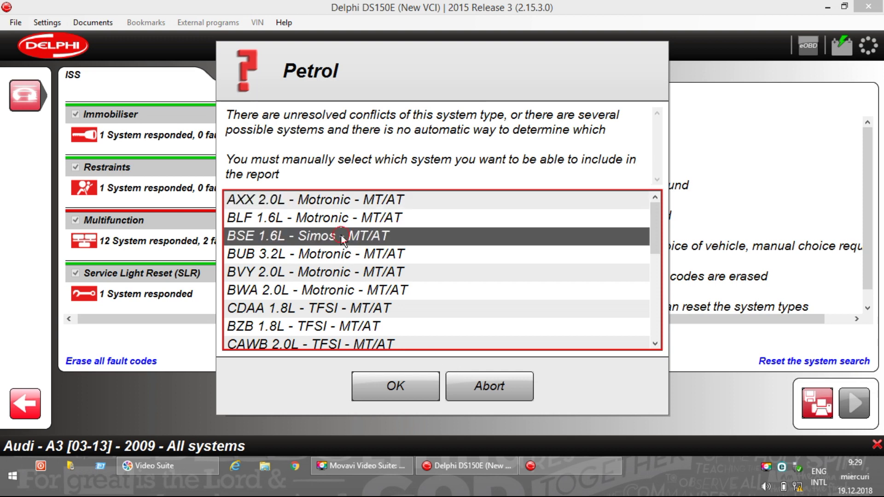
pyautogui.click(396, 401)
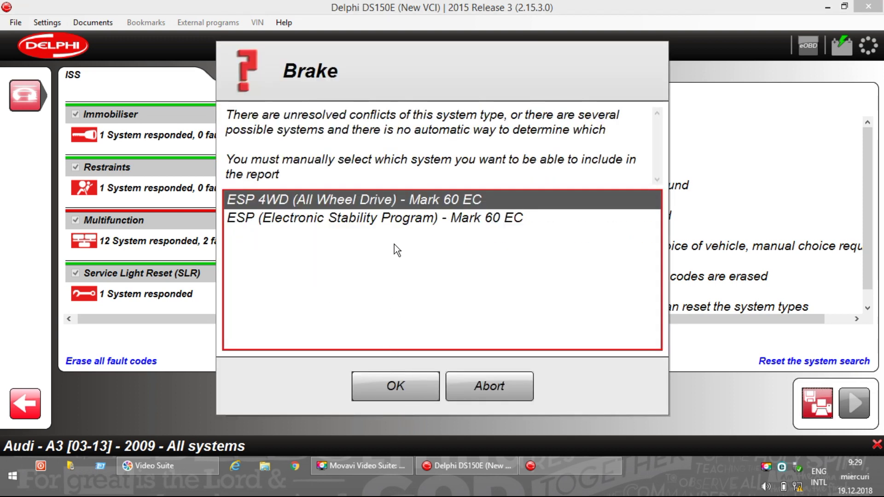
pyautogui.click(387, 218)
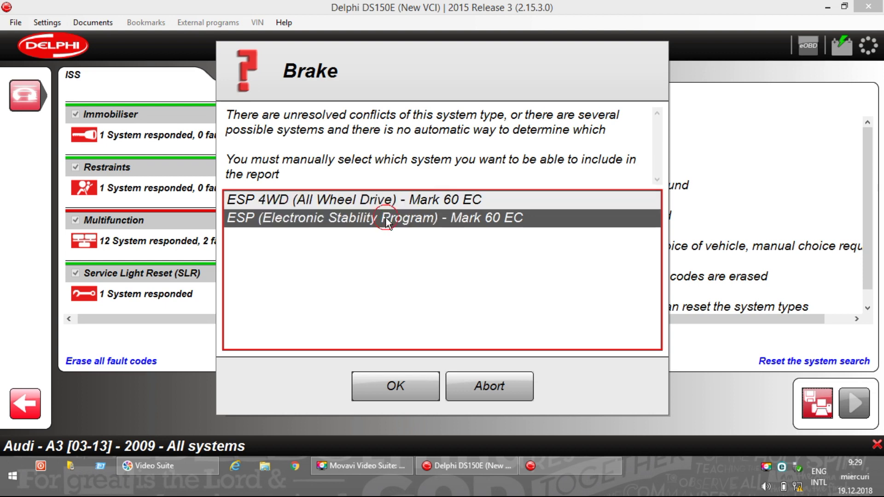
pyautogui.click(389, 388)
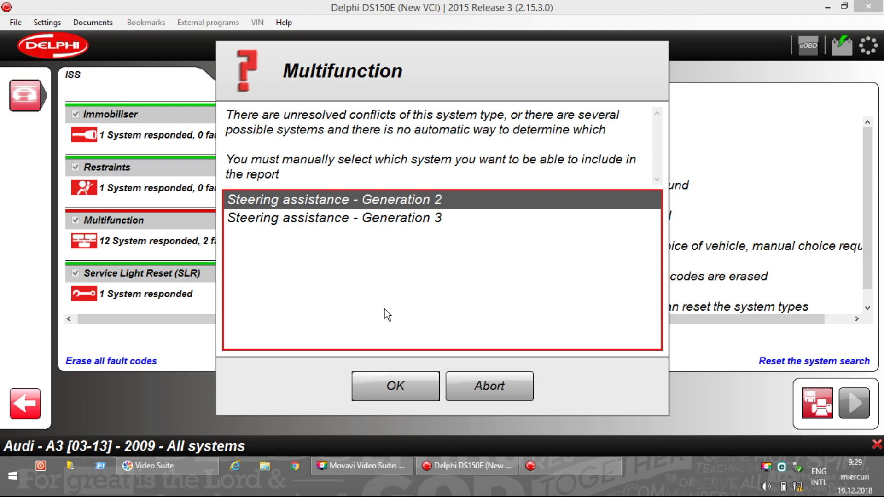
pyautogui.click(394, 386)
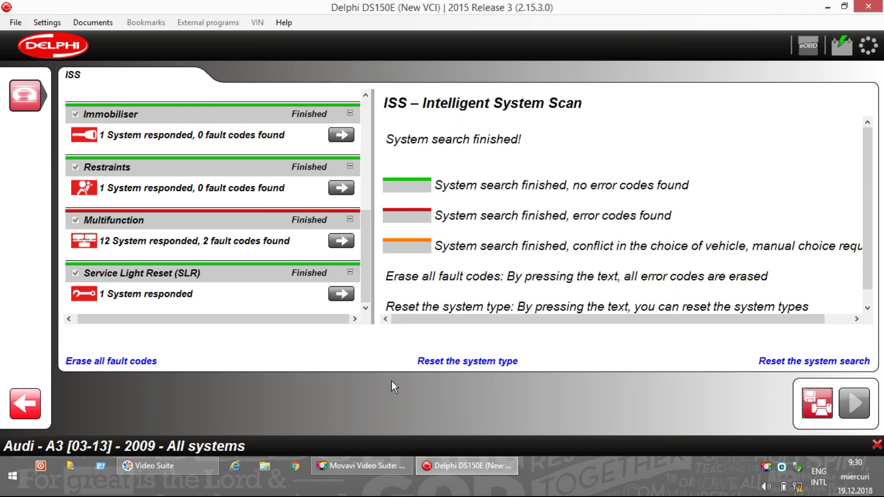
pyautogui.hotkey('ctrl', 'p')
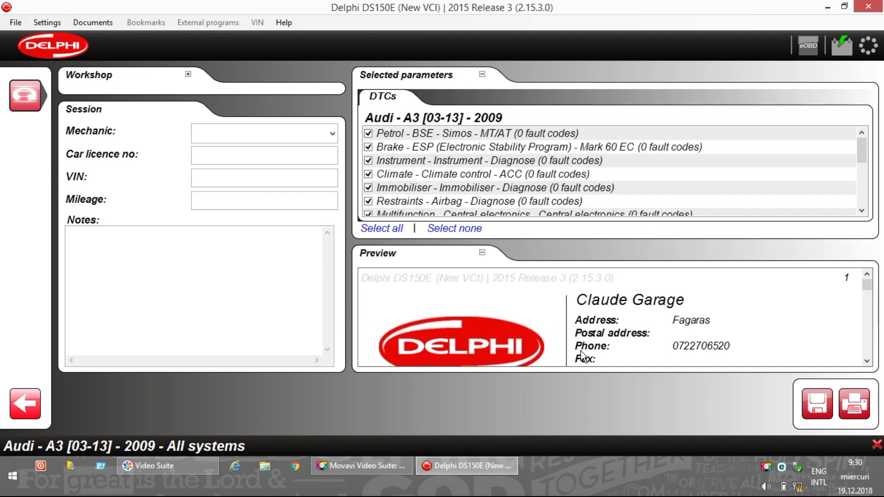
# Save the report to the Desktop as a PDF named "a3 aaa" and return to the scan results
pyautogui.click(811, 413)
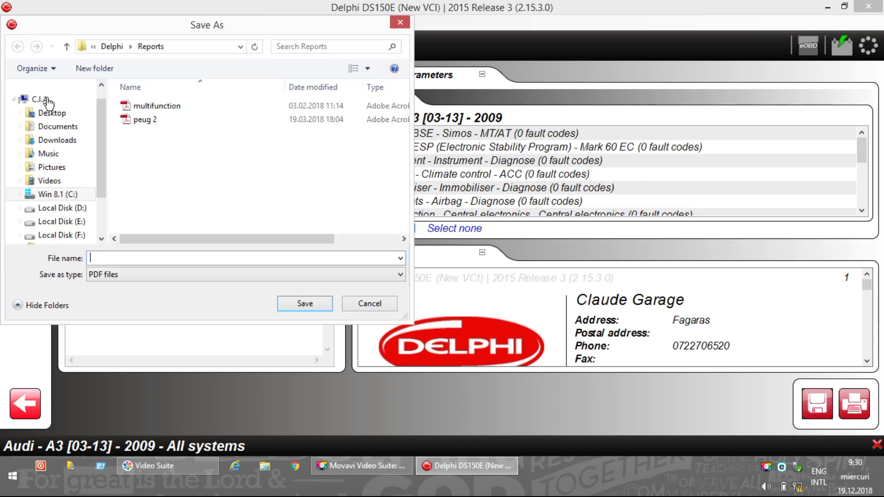
pyautogui.click(48, 113)
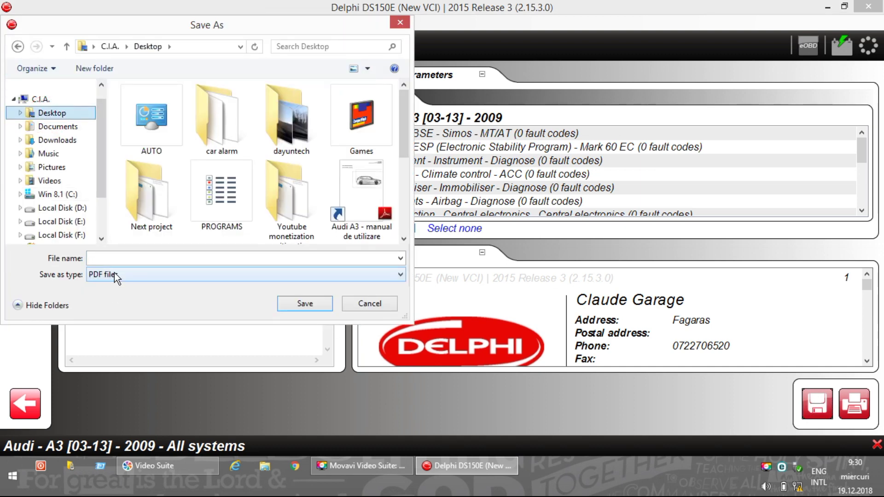
pyautogui.click(114, 258)
pyautogui.write('a')
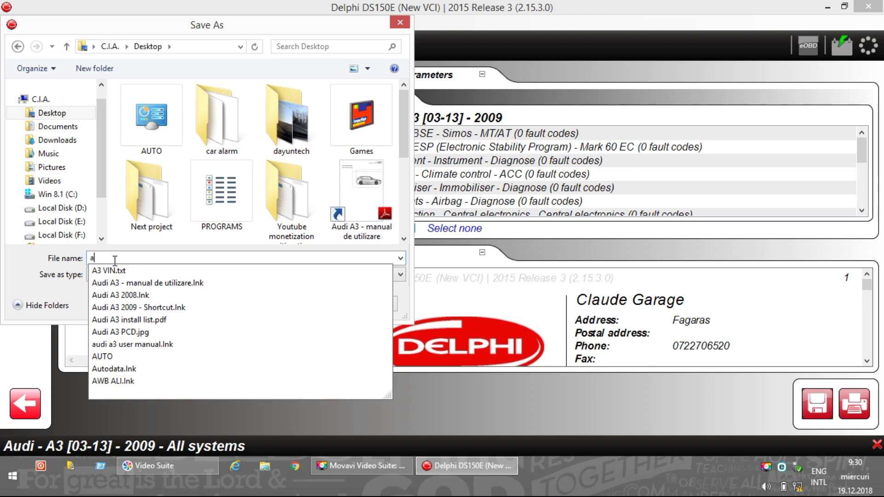
pyautogui.write('3')
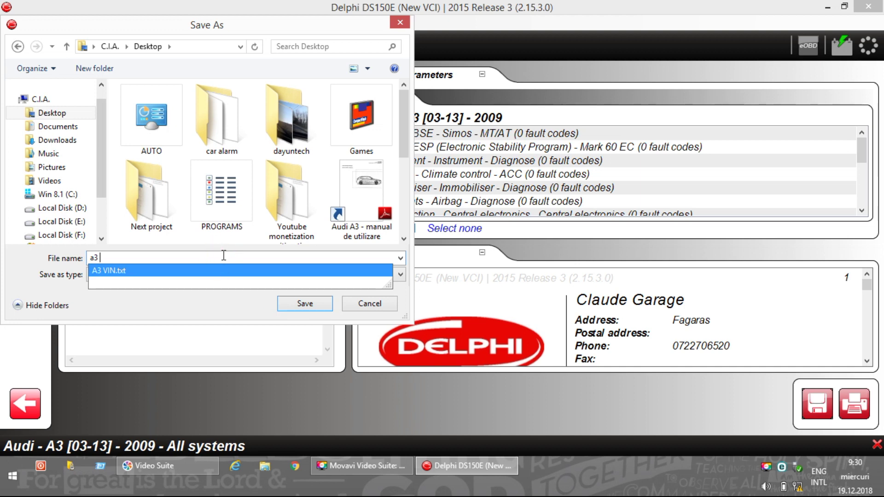
pyautogui.write('aaa')
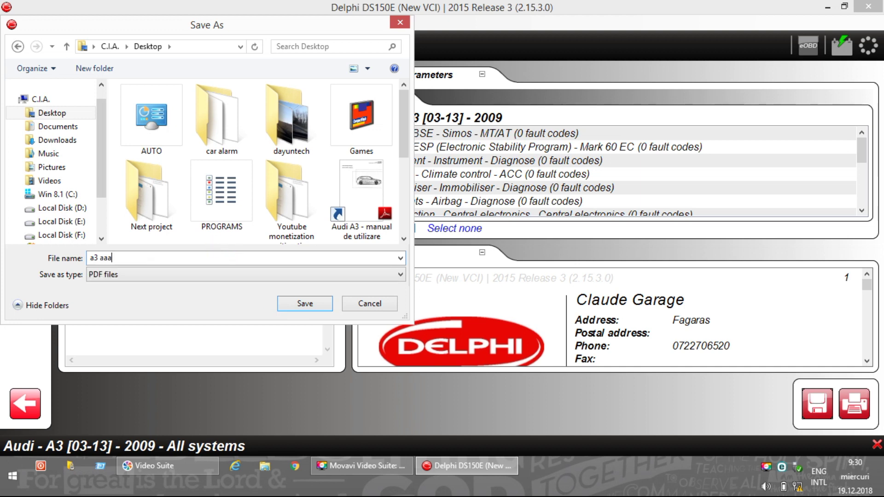
pyautogui.click(296, 301)
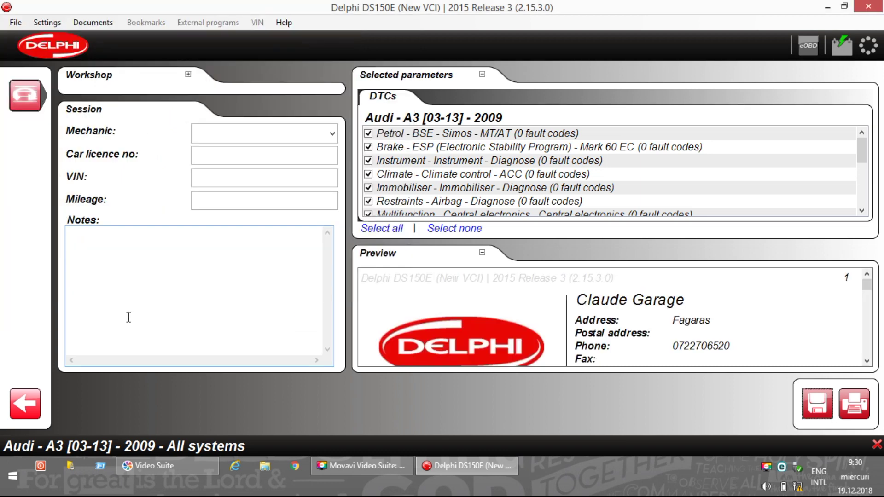
pyautogui.click(25, 403)
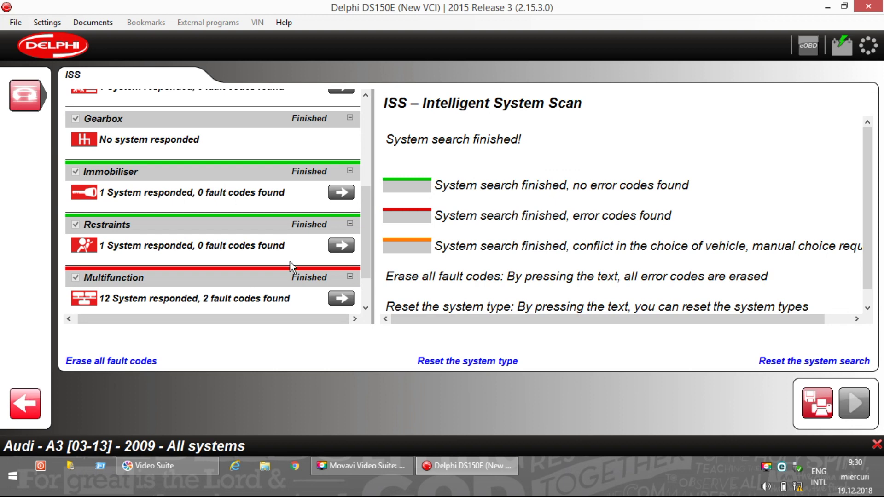
# Open the Multifunction scan results and erase the passenger door electronics fault codes
pyautogui.moveTo(368, 254); pyautogui.dragTo(357, 273)
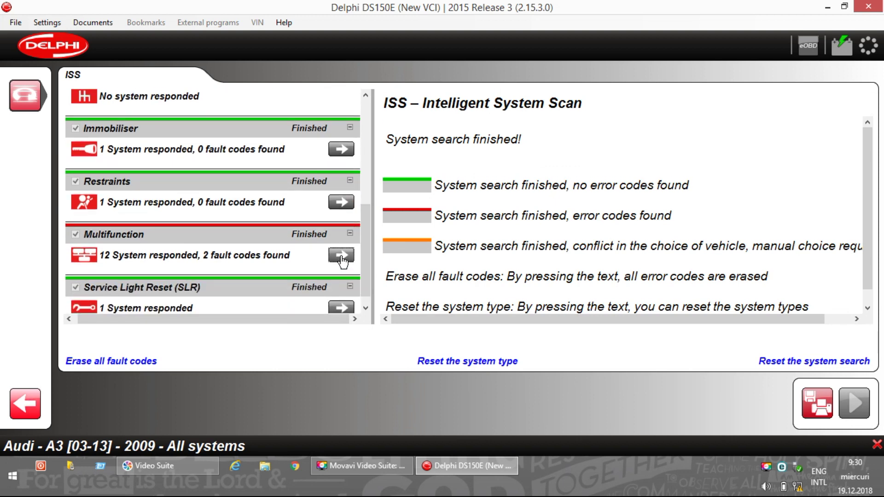
pyautogui.click(342, 257)
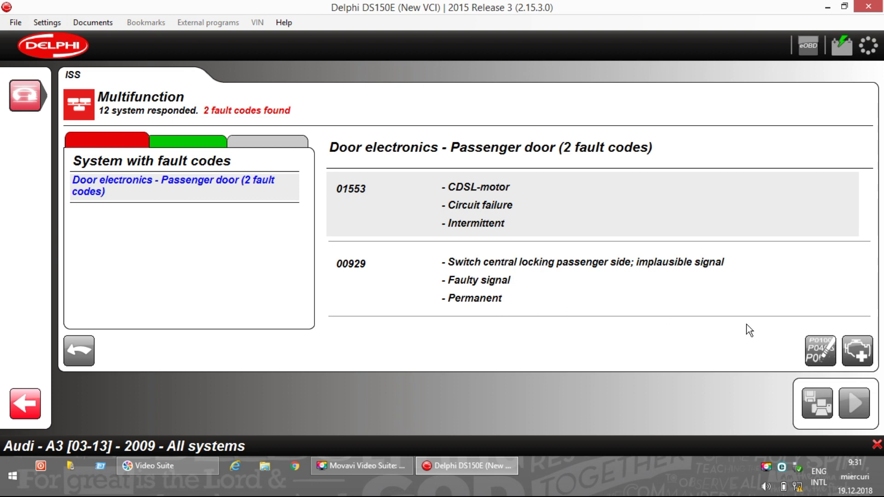
pyautogui.click(819, 363)
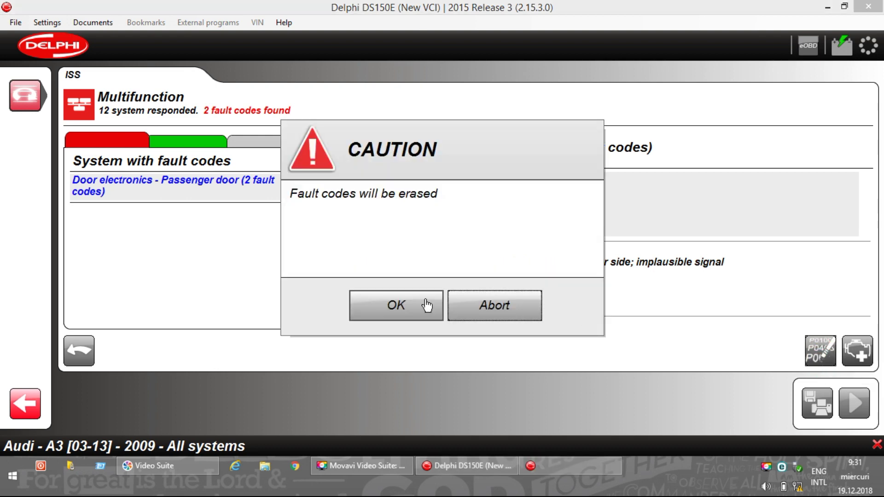
pyautogui.click(412, 305)
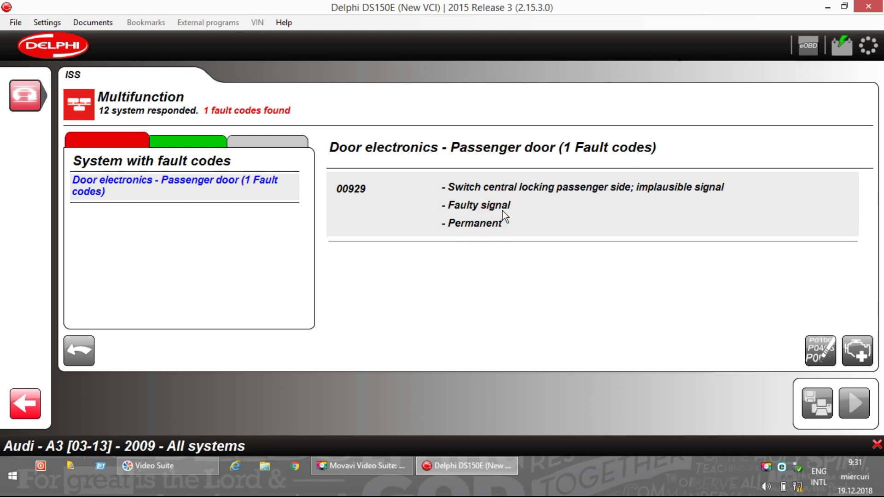
# Try to erase the remaining passenger door fault code 00929 once more and leave the system search
pyautogui.click(825, 346)
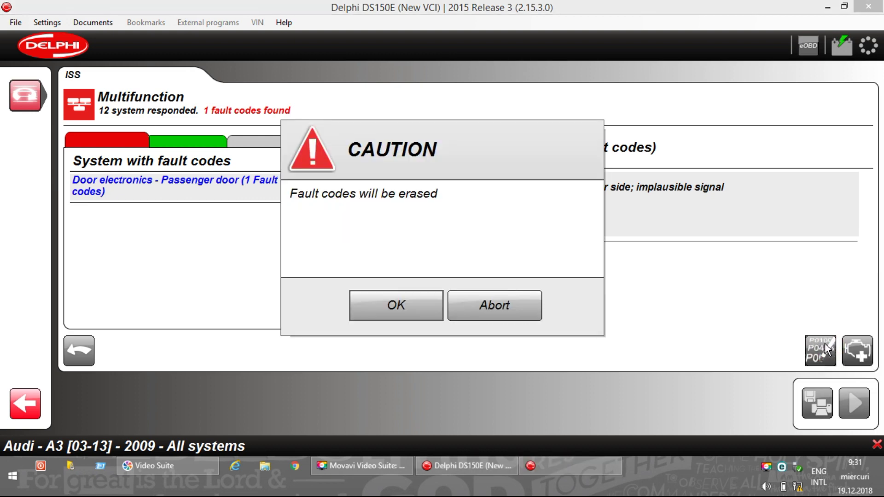
pyautogui.click(386, 306)
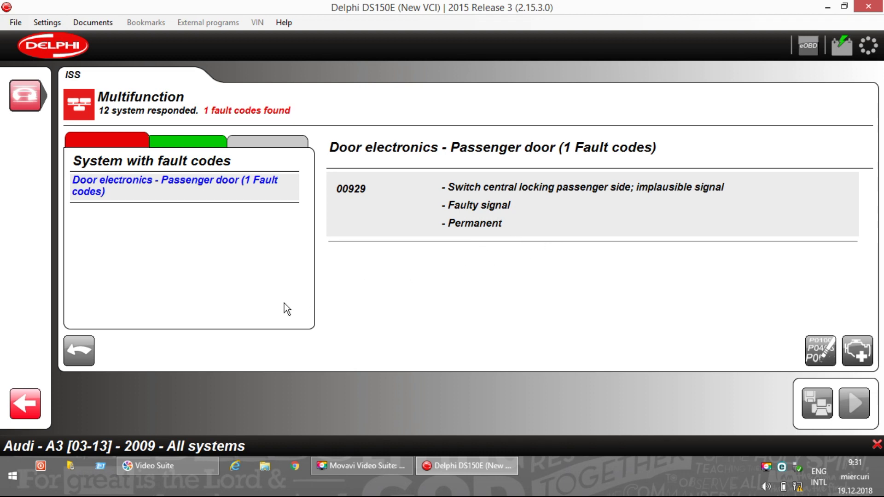
pyautogui.click(34, 407)
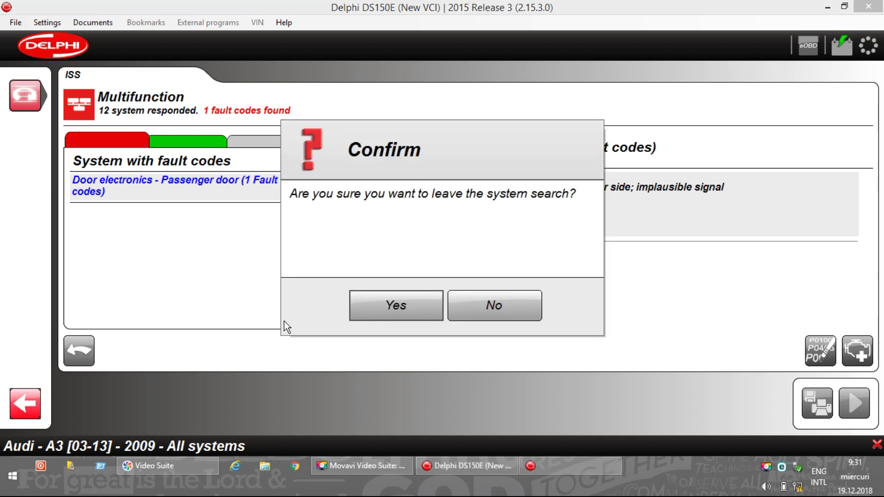
pyautogui.click(413, 310)
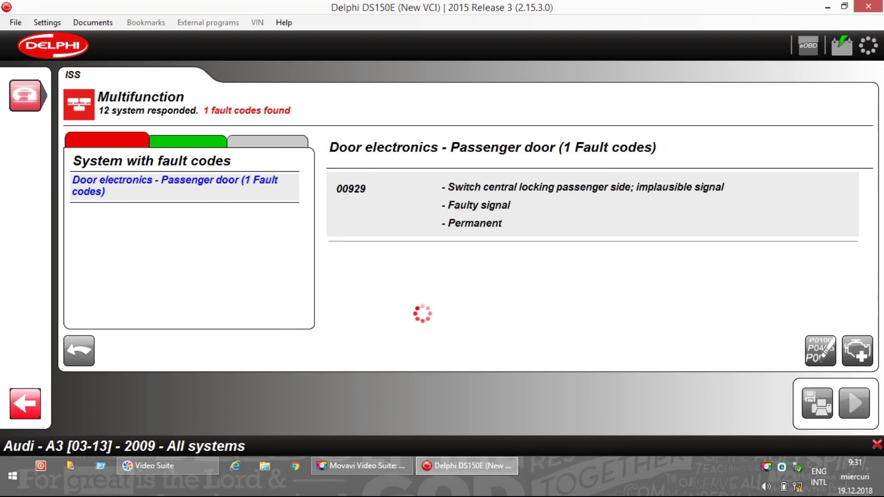